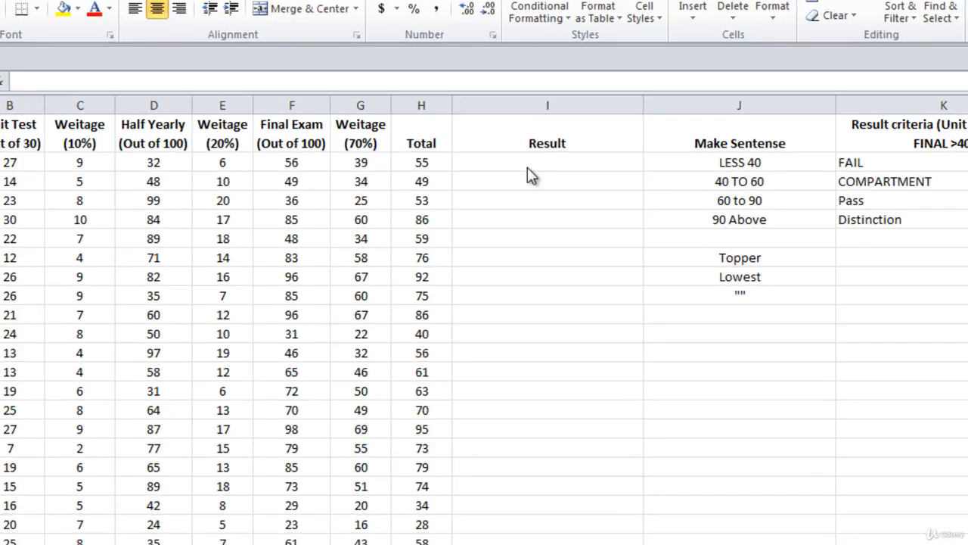
# Step: Enter a MAX formula in cell I2 that covers the student totals in H2:H174
pyautogui.click(558, 190)
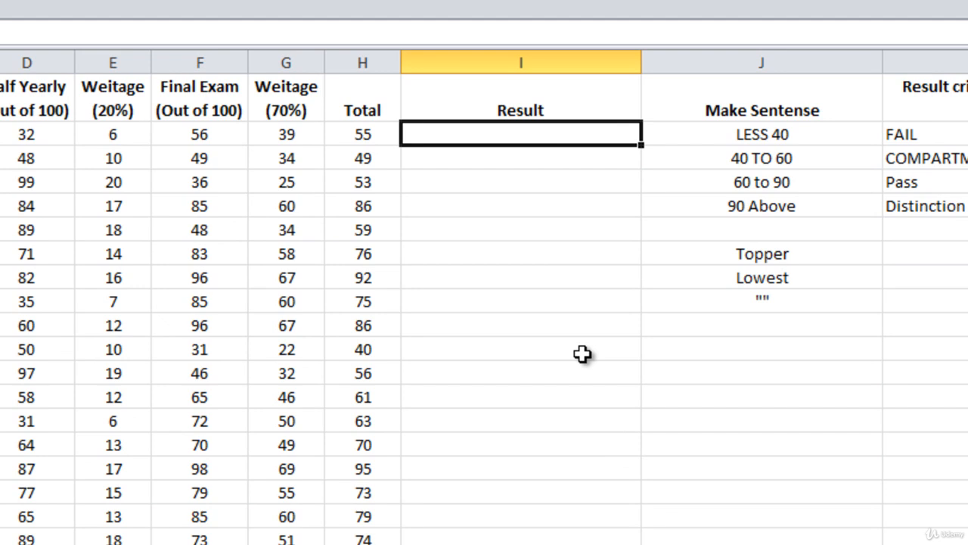
pyautogui.write('=max')
pyautogui.press('Tab')
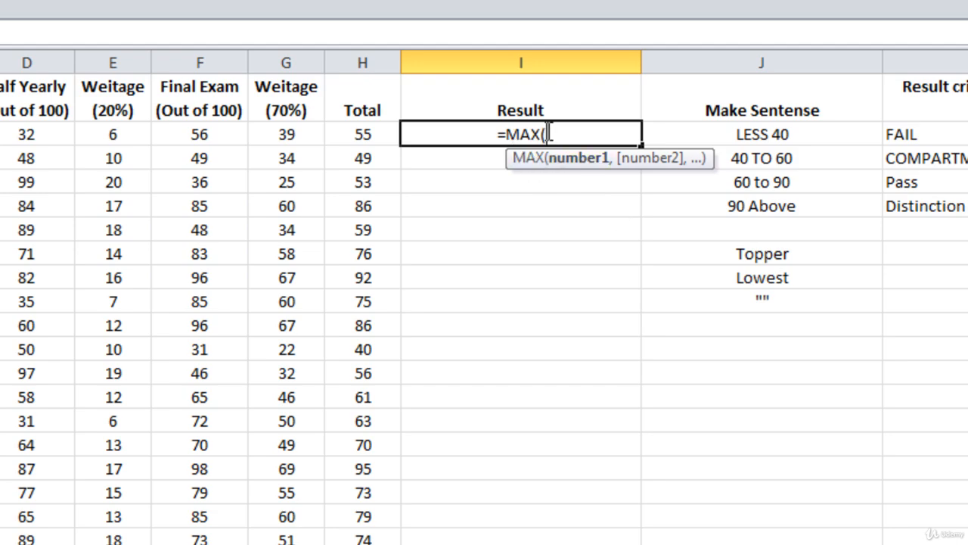
pyautogui.click(364, 135)
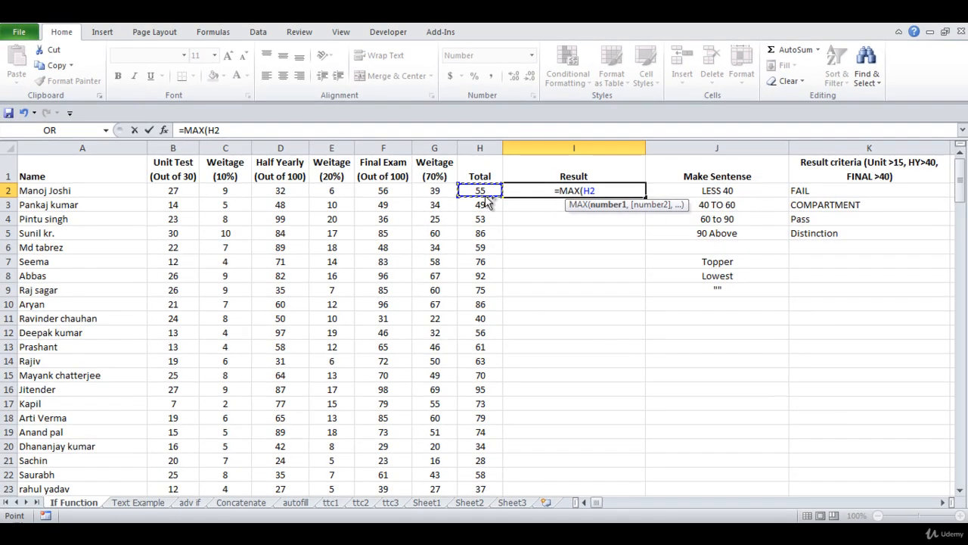
pyautogui.hotkey('ctrl', 'shift', 'Down')
pyautogui.hotkey('shift', 'Up')
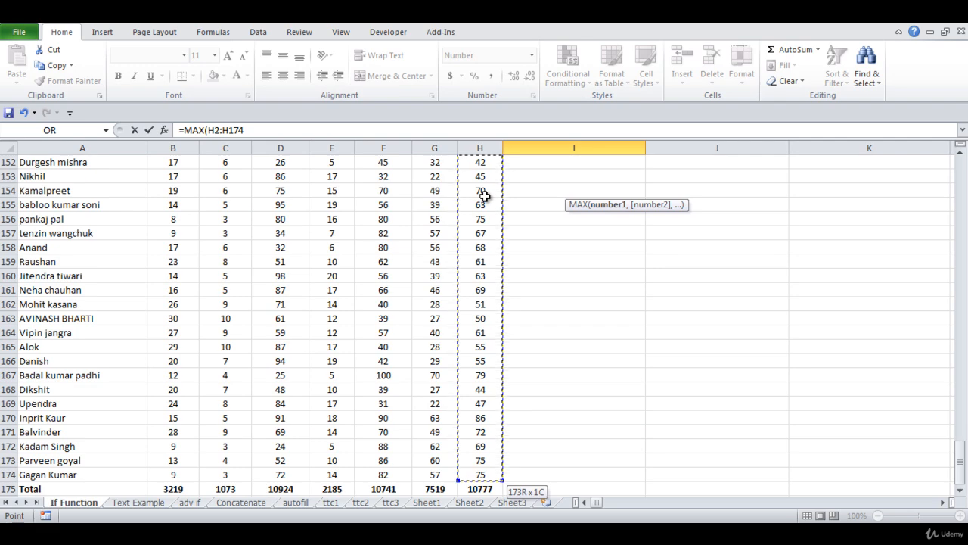
pyautogui.write(')')
pyautogui.press('Return')
pyautogui.press('Up')
pyautogui.press('Up')
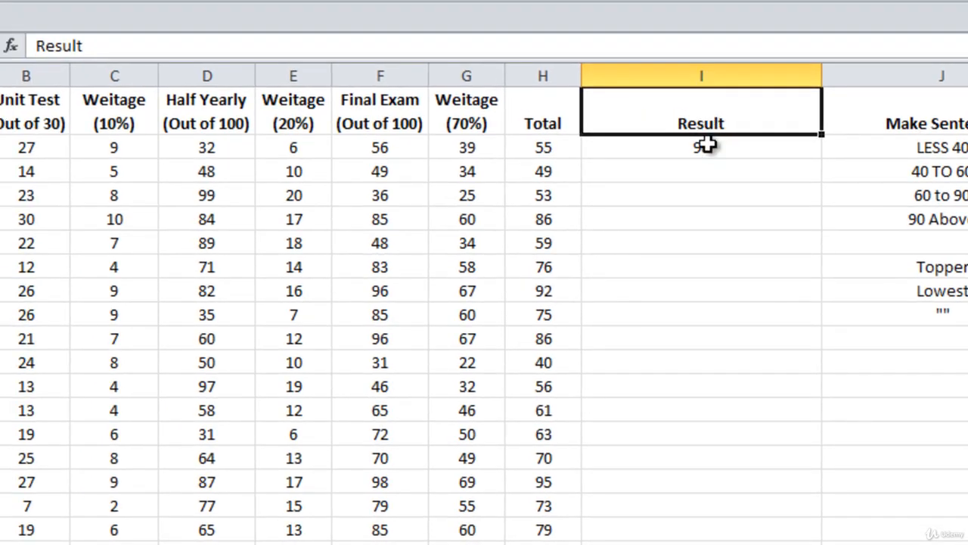
# Step: Fill the MAX formula from I2 down the Result column with its relative range
pyautogui.click(706, 146)
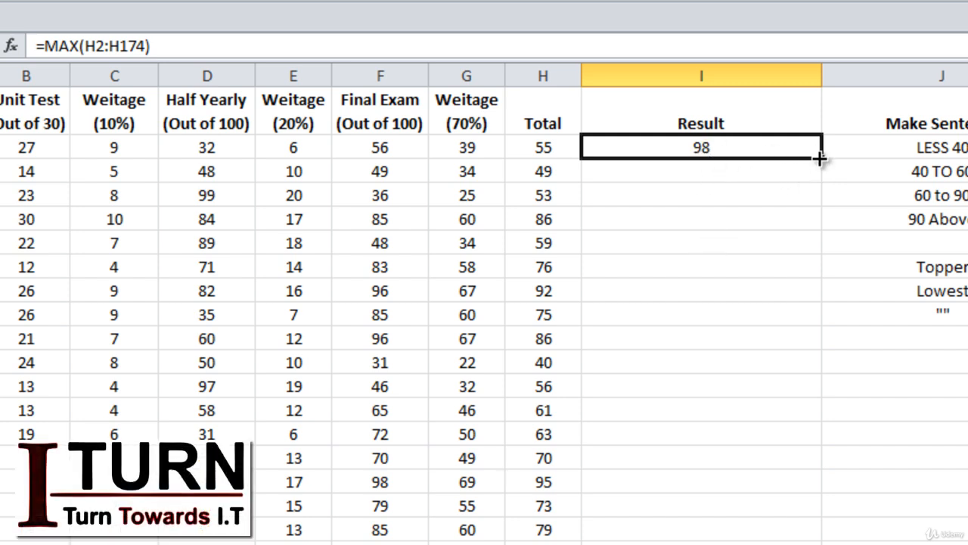
pyautogui.moveTo(820, 158); pyautogui.dragTo(797, 541)
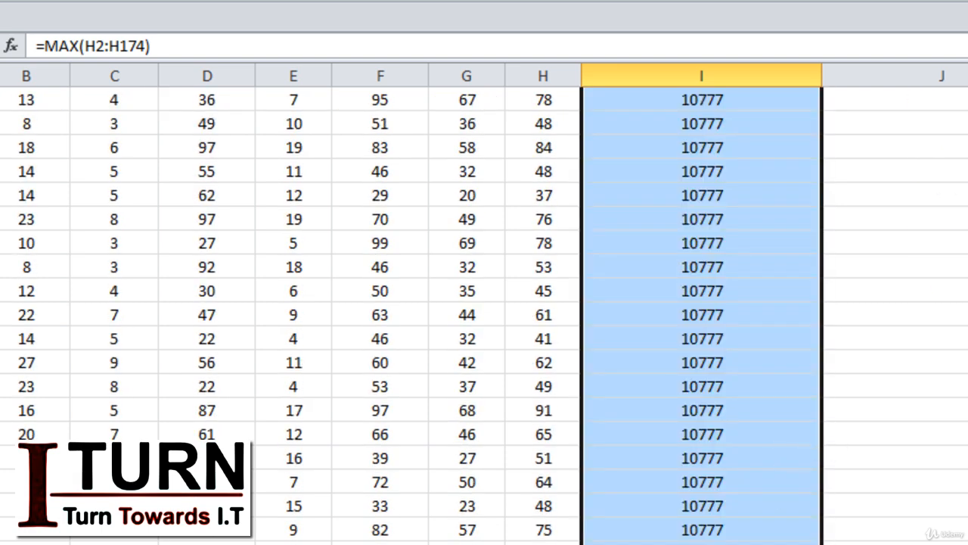
pyautogui.scroll(10, 484, 302)
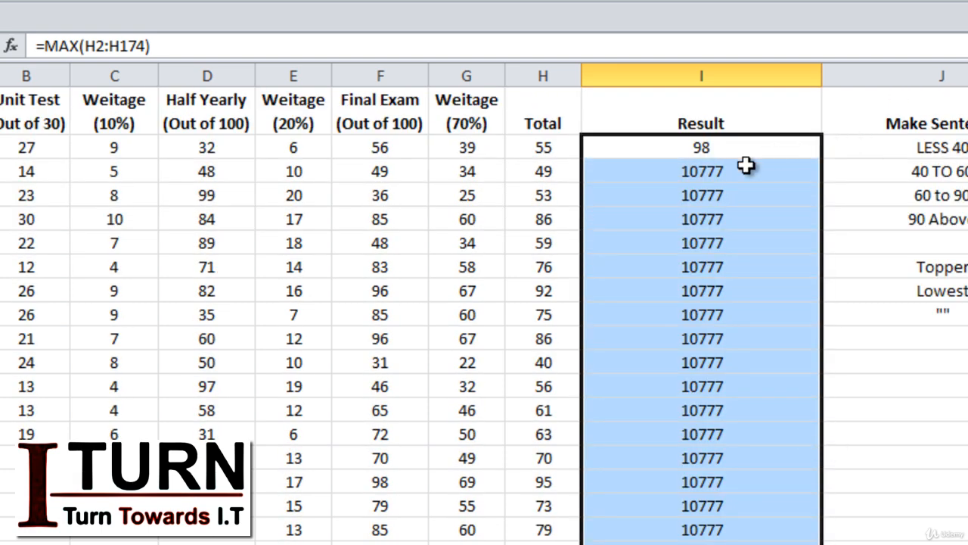
# Step: Compare the ranges referenced by the MAX formulas in cells I2 and I3
pyautogui.click(722, 151)
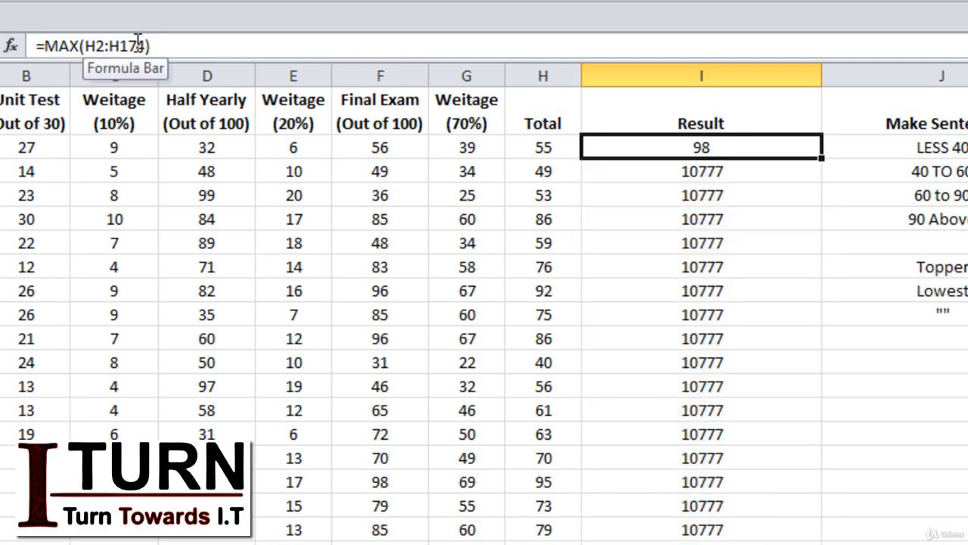
pyautogui.click(104, 46)
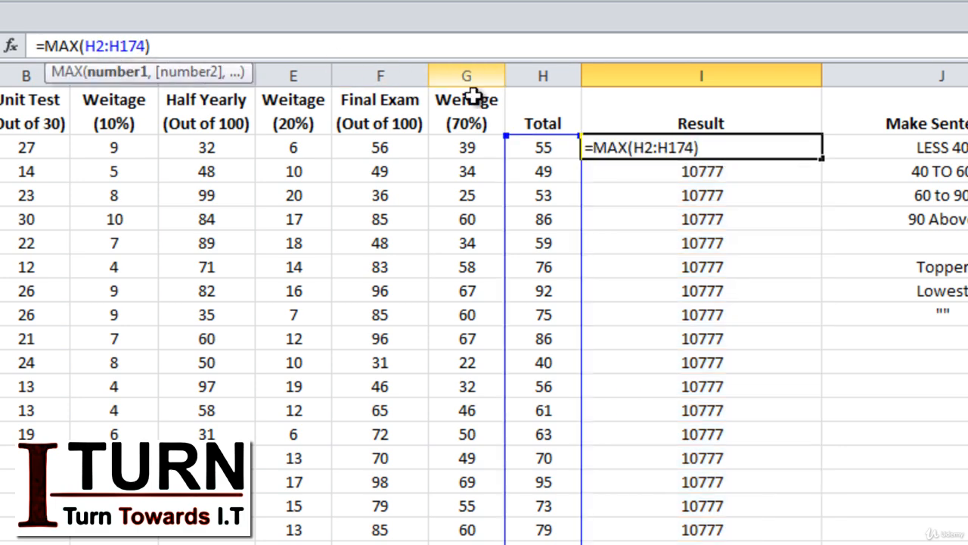
pyautogui.press('Escape')
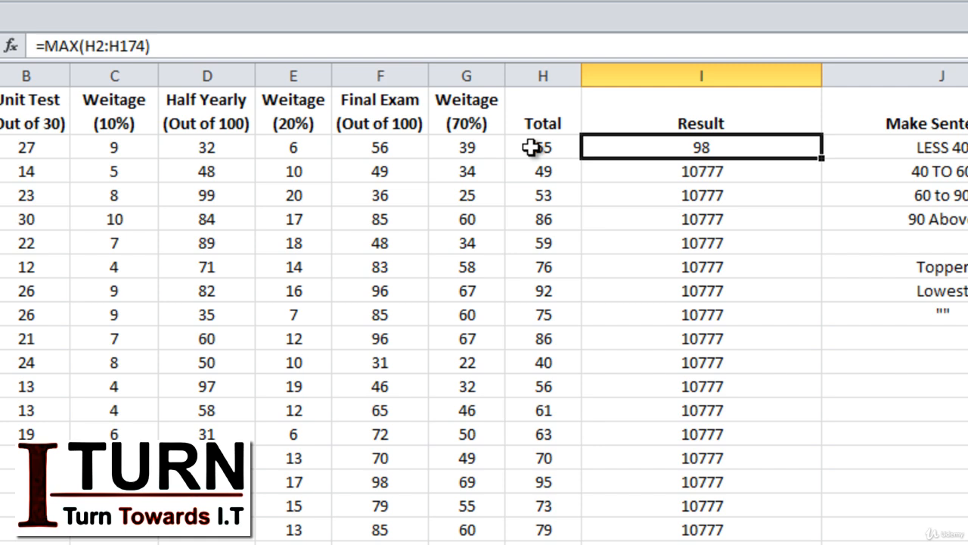
pyautogui.click(631, 171)
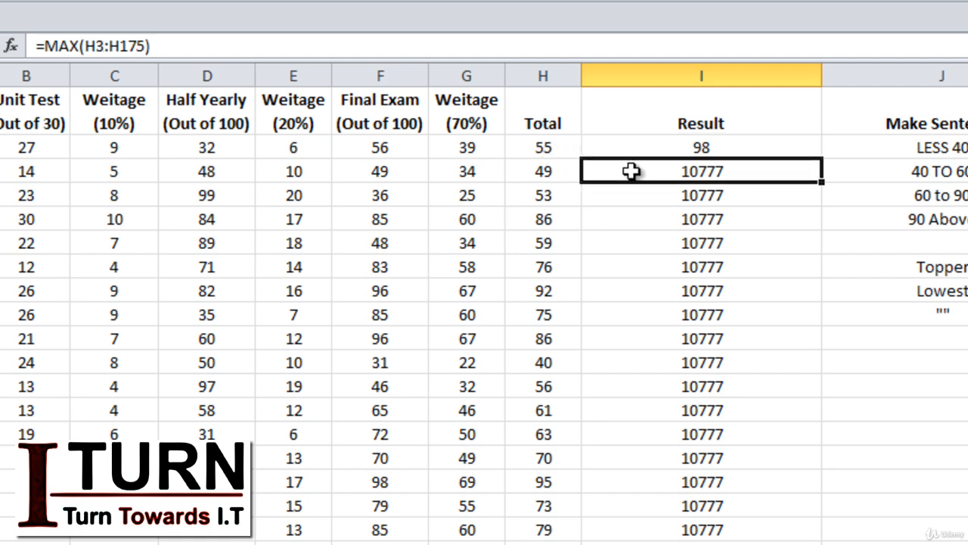
pyautogui.click(110, 45)
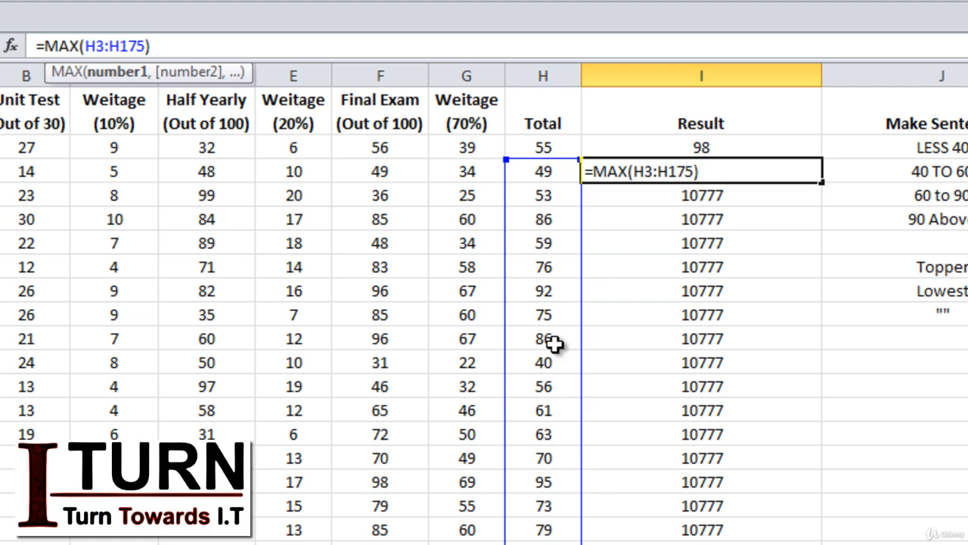
pyautogui.hotkey('ctrl', 'Return')
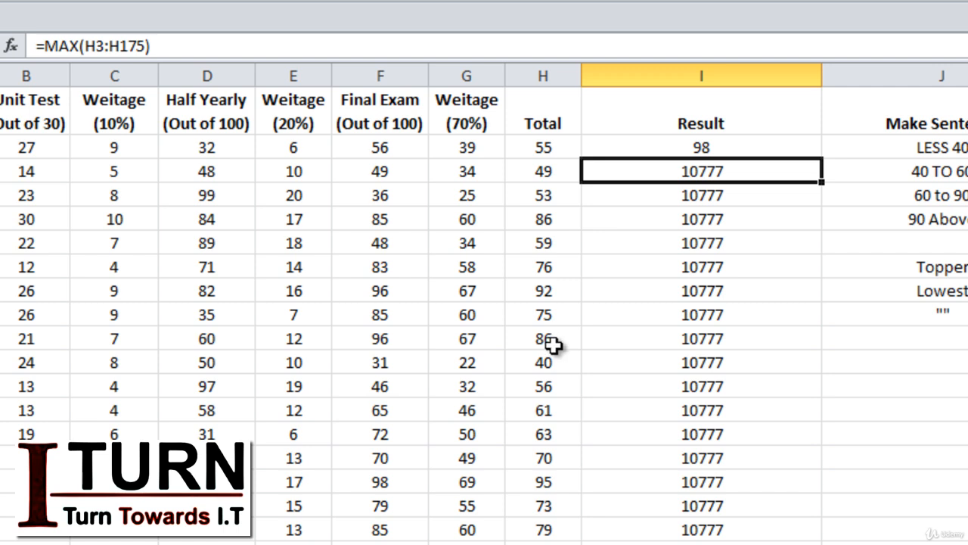
# Step: Make the MAX range in I2 absolute as $H$2:$H$174 and fill the formula down the Result column
pyautogui.click(654, 147)
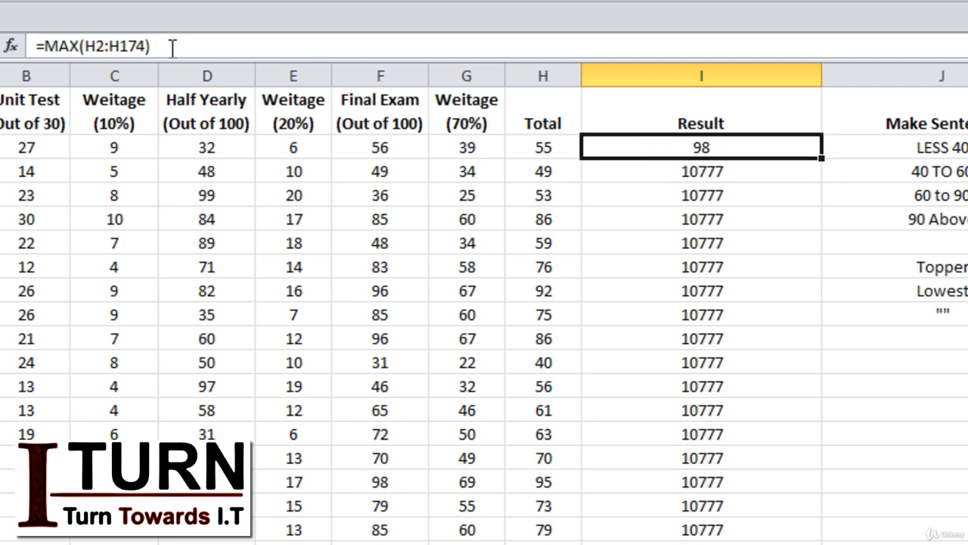
pyautogui.moveTo(148, 47); pyautogui.dragTo(86, 45)
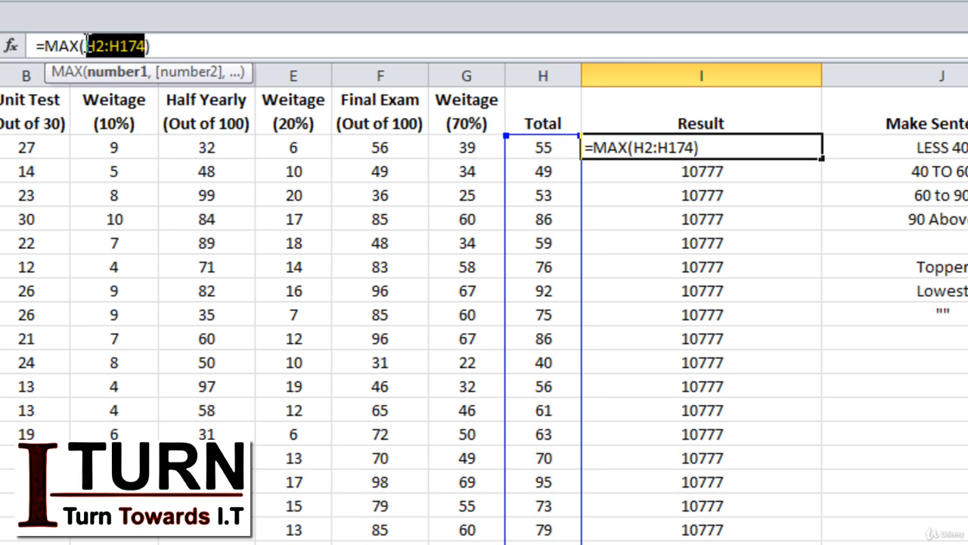
pyautogui.press('F4')
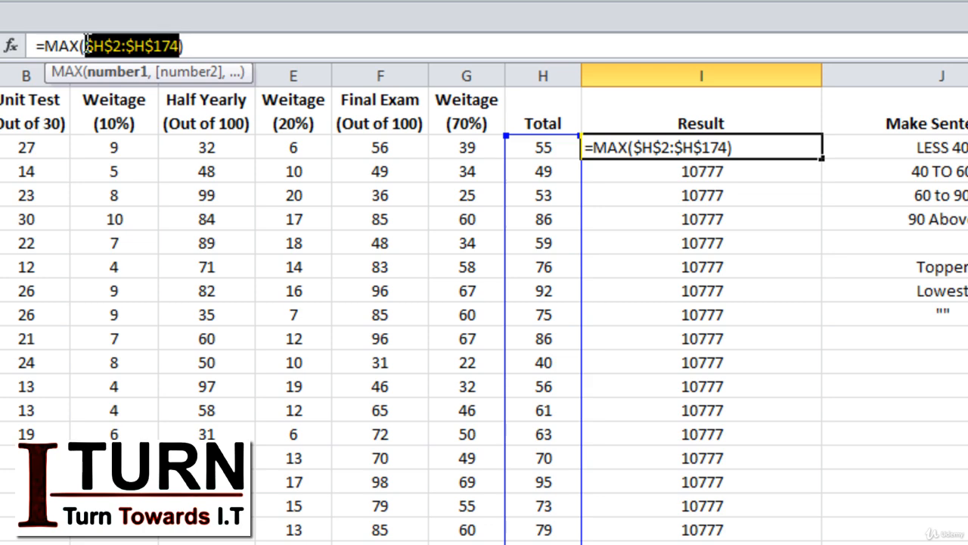
pyautogui.press('Return')
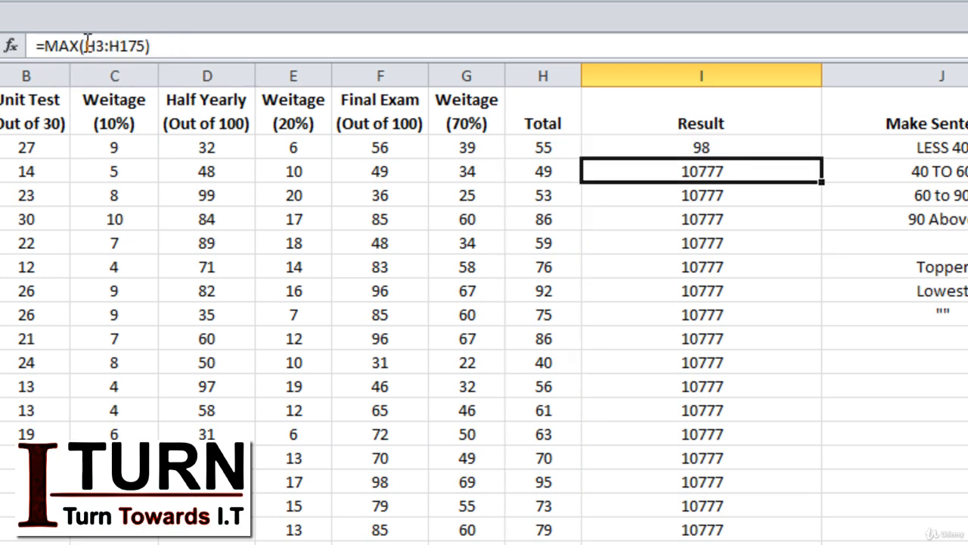
pyautogui.click(808, 150)
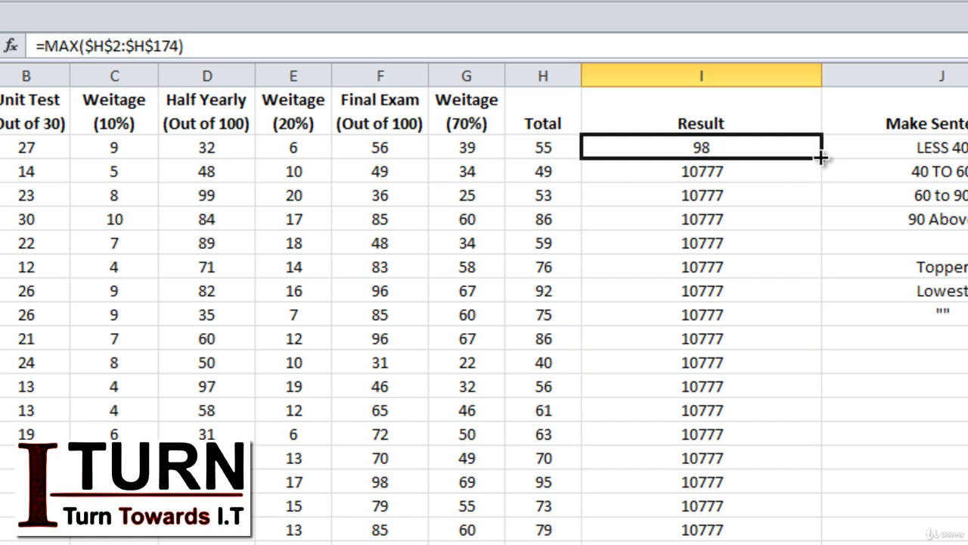
pyautogui.doubleClick(822, 159)
# Step: Check the copied MAX formulas in several cells of the Result column
pyautogui.click(703, 200)
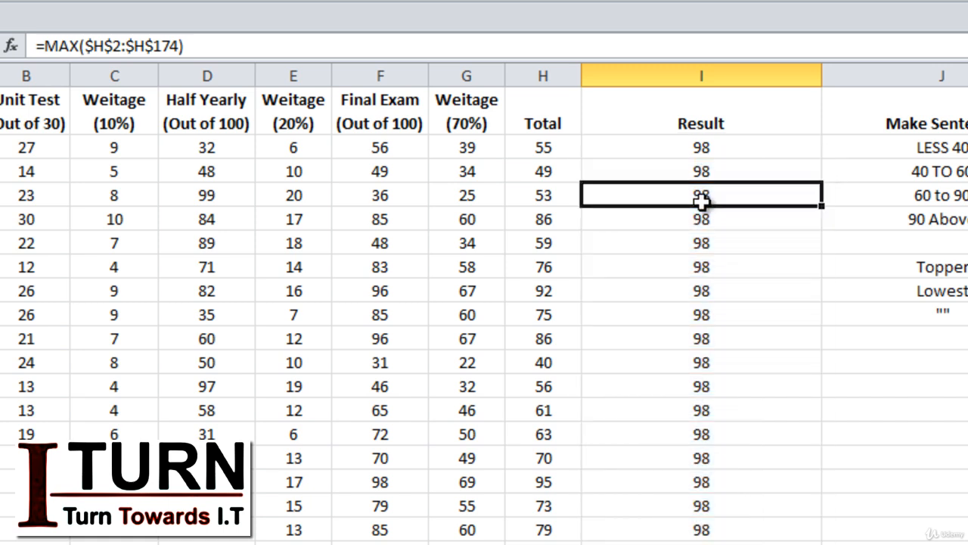
pyautogui.click(686, 152)
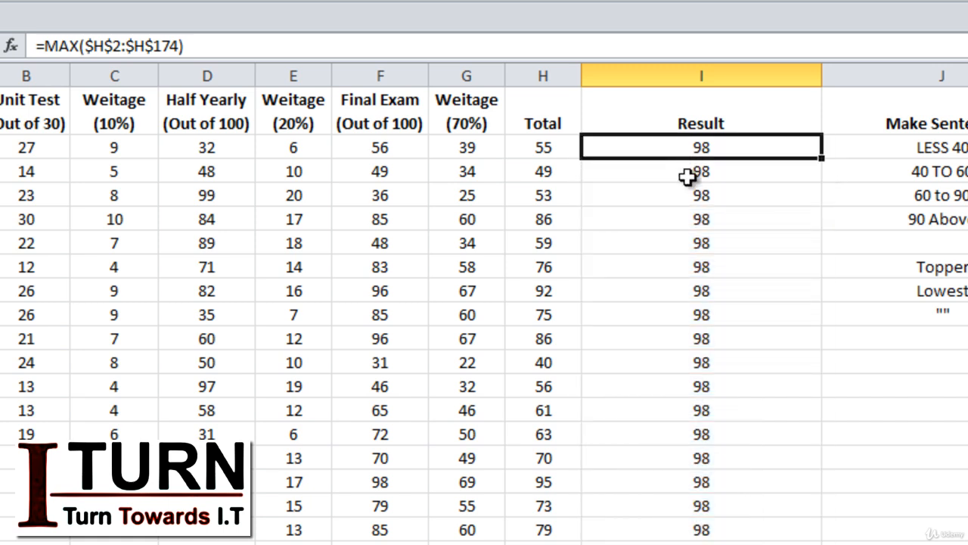
pyautogui.click(687, 174)
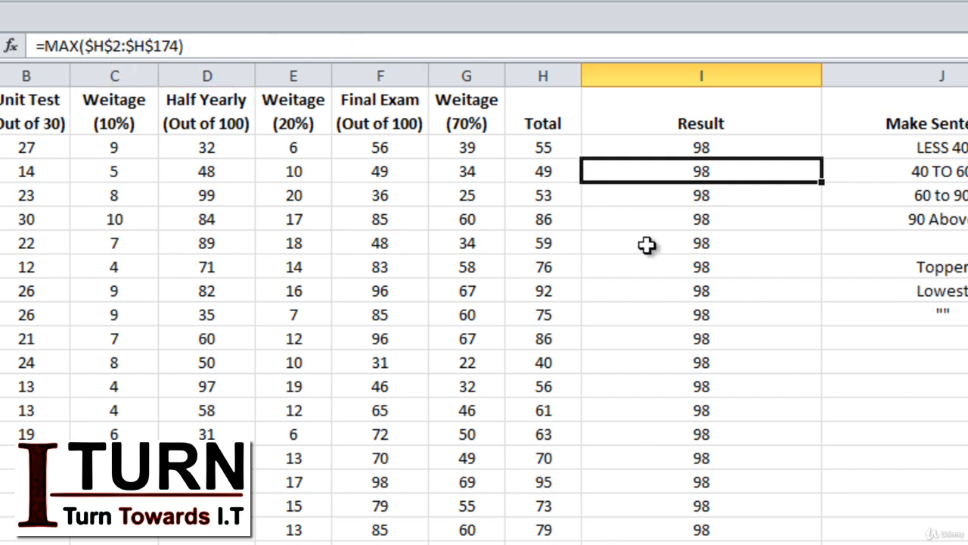
pyautogui.click(703, 288)
pyautogui.click(728, 389)
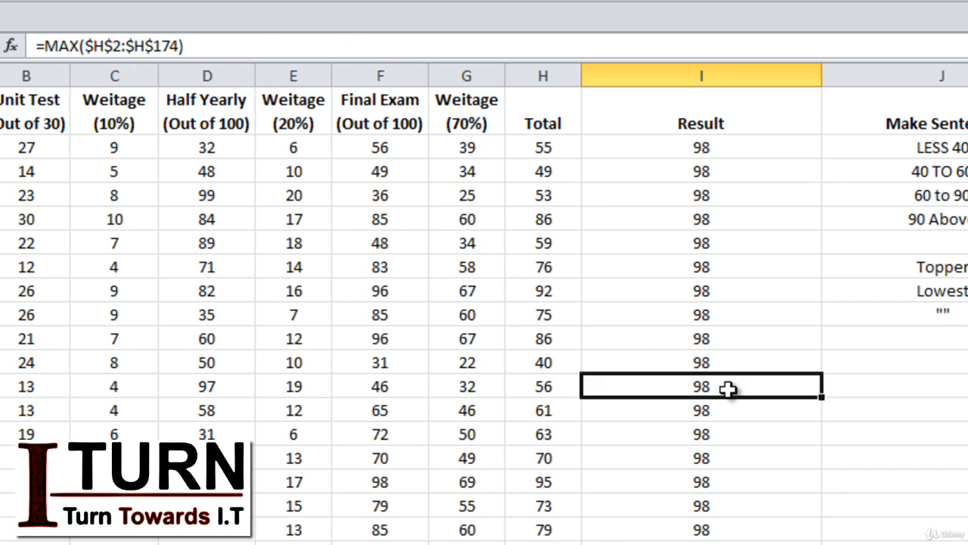
# Step: Clear all the MAX formulas from the Result column, starting at I2
pyautogui.click(723, 145)
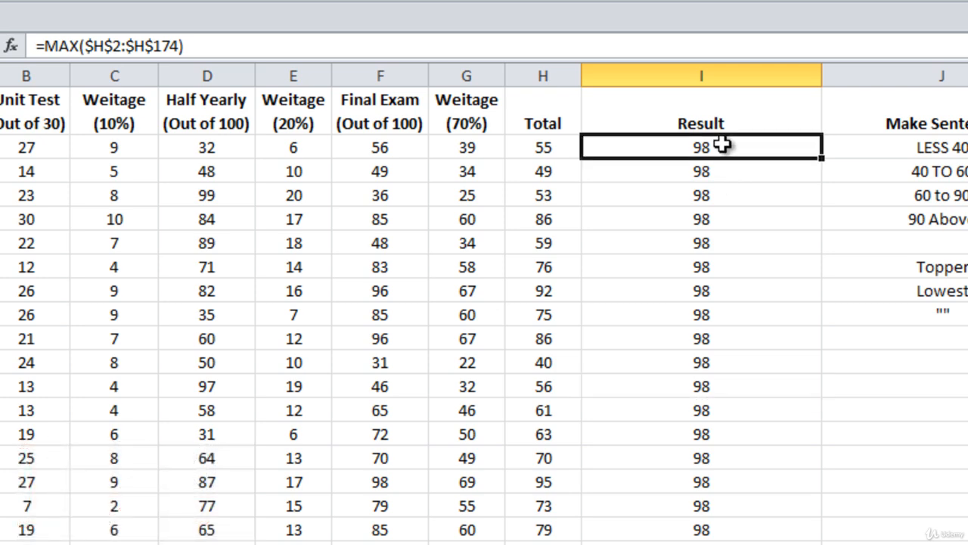
pyautogui.hotkey('ctrl', 'shift', 'Down')
pyautogui.press('Delete')
pyautogui.hotkey('ctrl', 'BackSpace')
# Step: Start an IF formula in cell I2 whose logical test begins with H2=
pyautogui.click(714, 148)
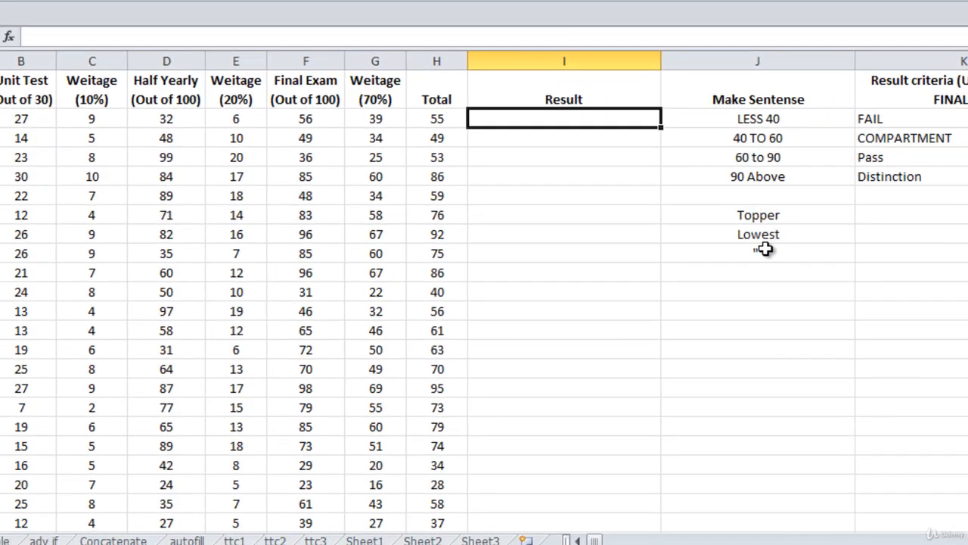
pyautogui.click(402, 36)
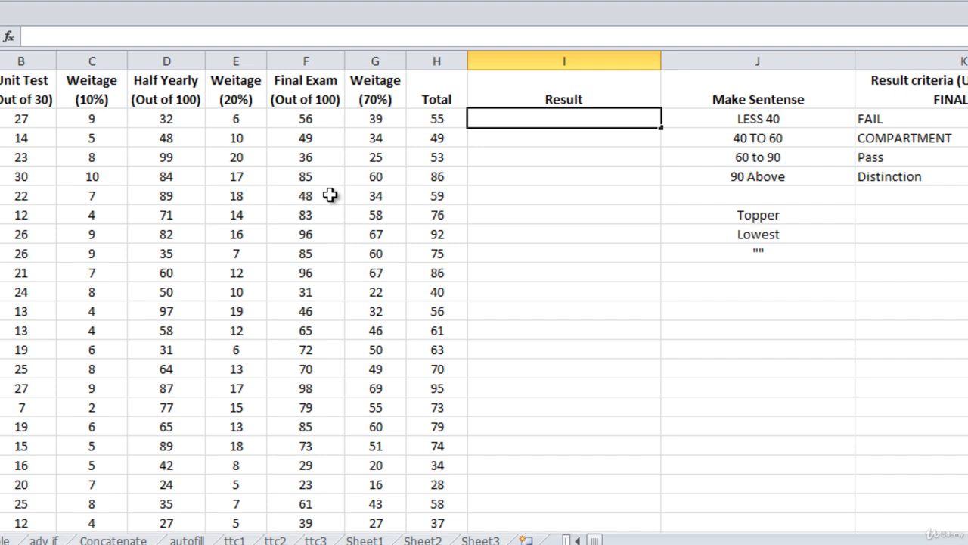
pyautogui.write('=if')
pyautogui.press('Tab')
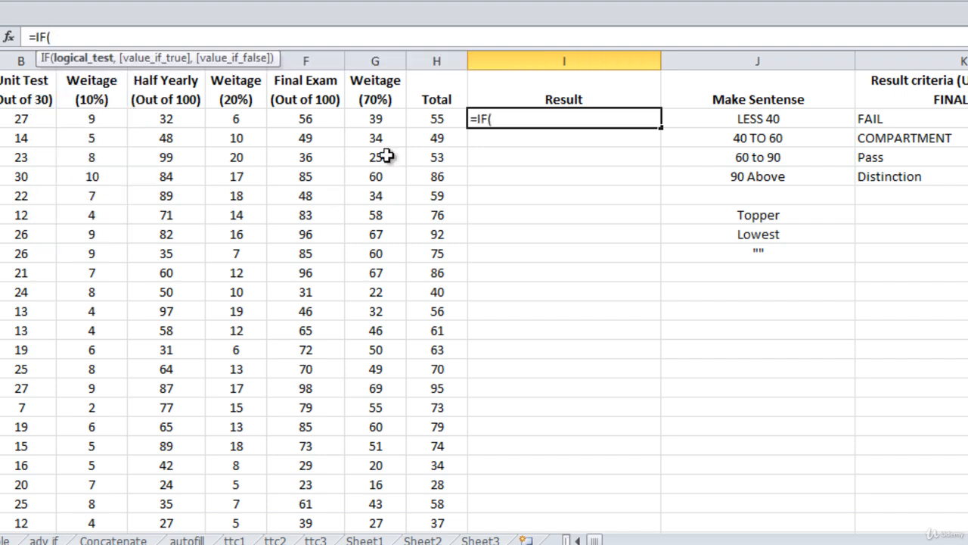
pyautogui.click(432, 119)
pyautogui.write('=')
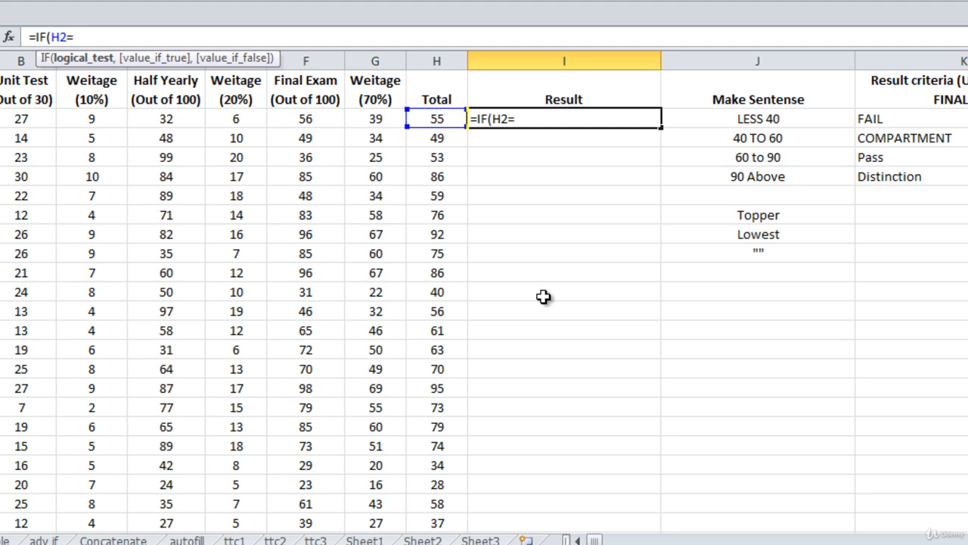
# Step: Complete the logical test by comparing H2 with the MAX of the absolute range $H$2:$H$174
pyautogui.write('max')
pyautogui.press('Tab')
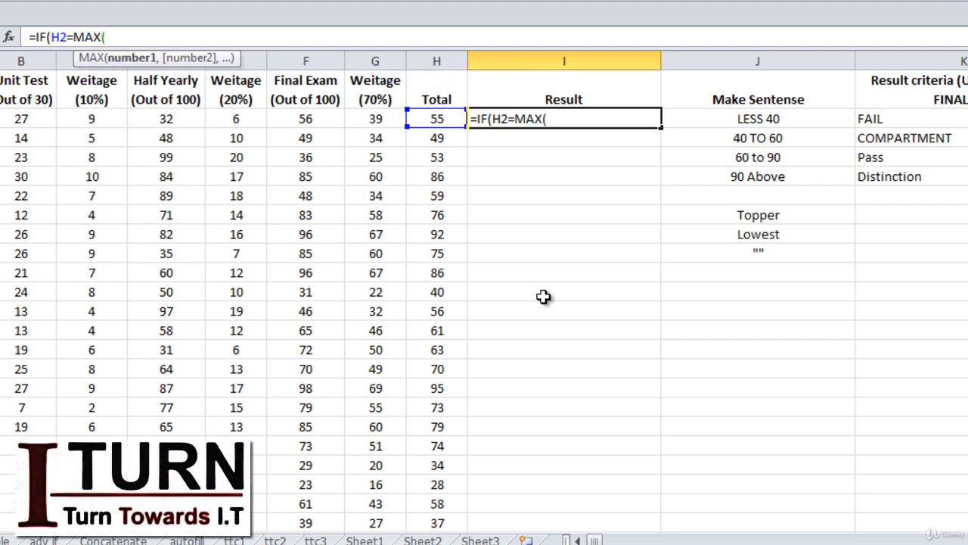
pyautogui.click(441, 119)
pyautogui.hotkey('ctrl', 'shift', 'Down')
pyautogui.hotkey('shift', 'Up')
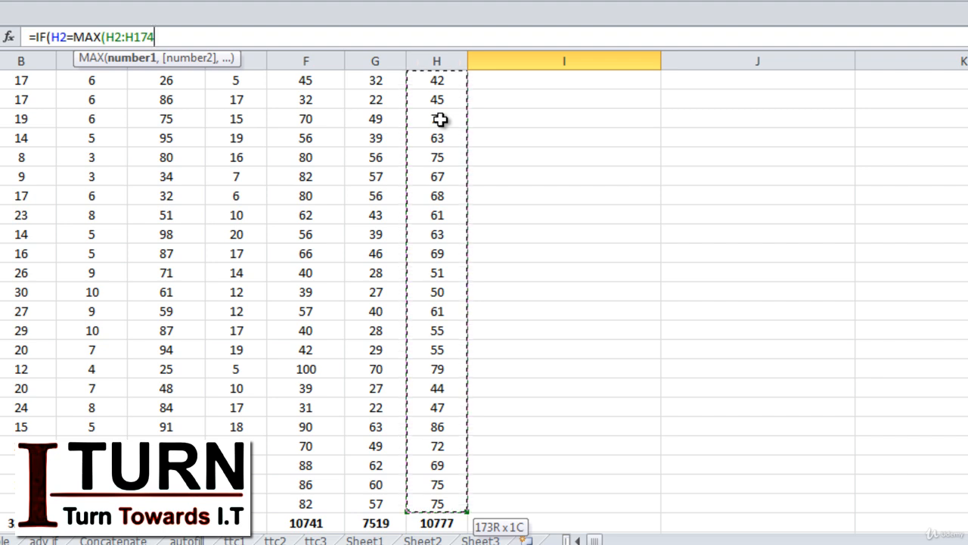
pyautogui.press('F4')
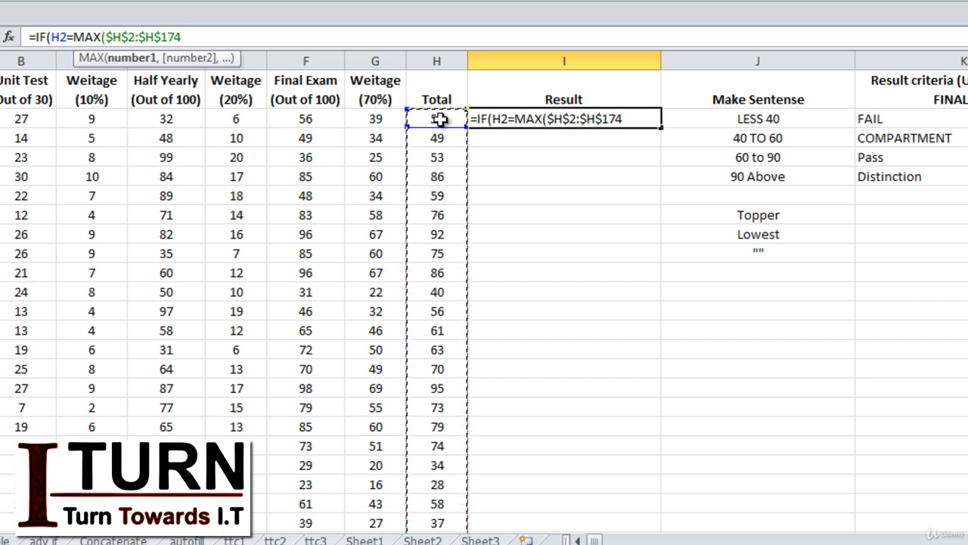
pyautogui.write('),')
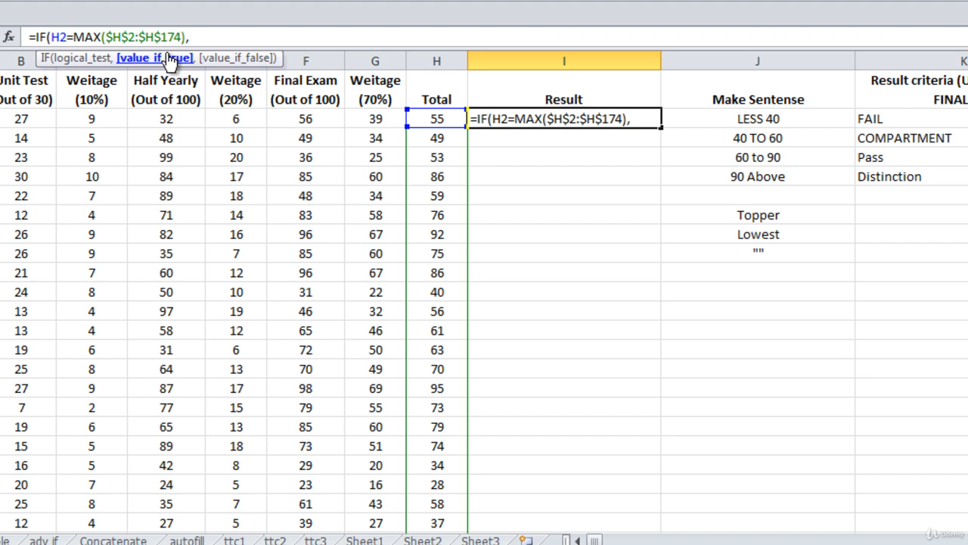
# Step: Make the IF formula in I2 return "Topper" when its logical test is true
pyautogui.write('"Topper')
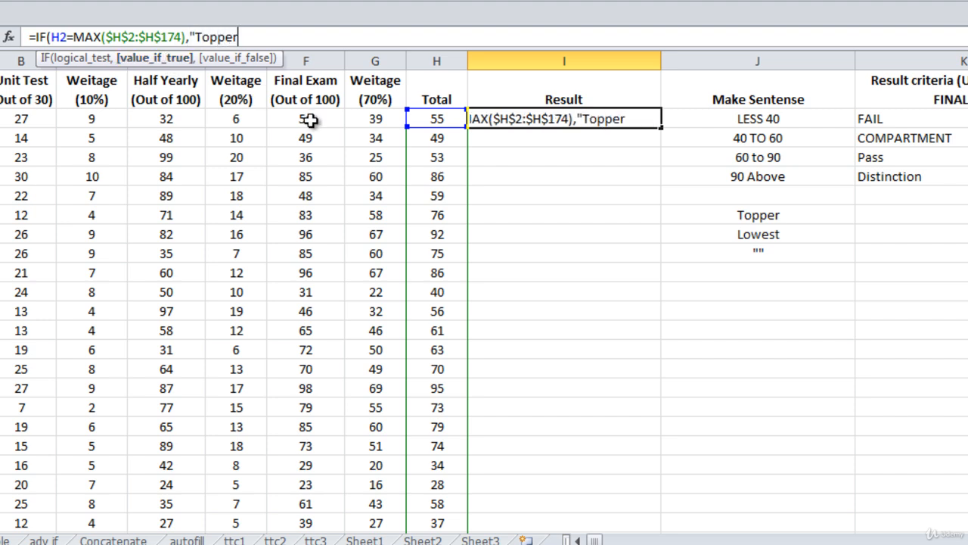
pyautogui.write('"')
pyautogui.write(',')
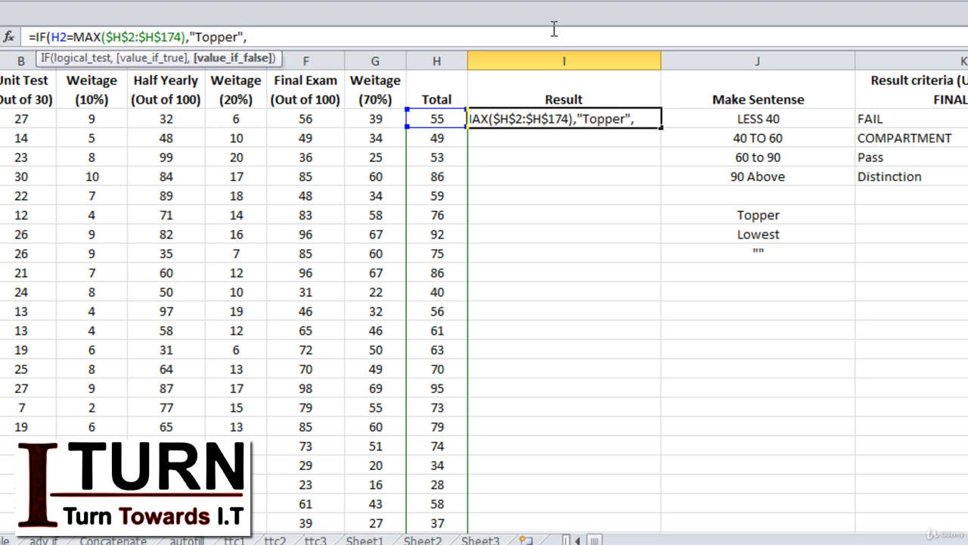
# Step: Nest a second IF as the false value, testing whether H2 equals the MIN of the absolute range $H$2:$H$174
pyautogui.write('IF(')
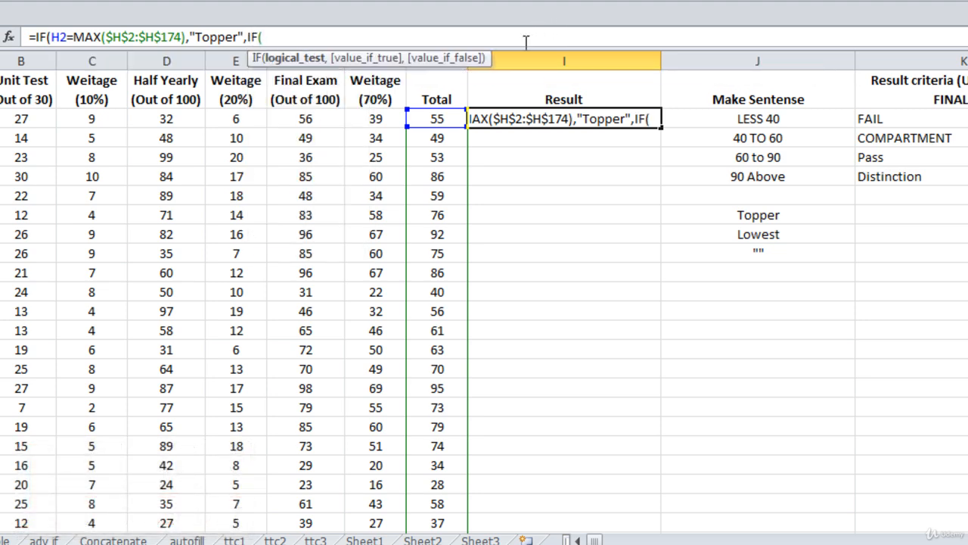
pyautogui.click(438, 119)
pyautogui.write('=')
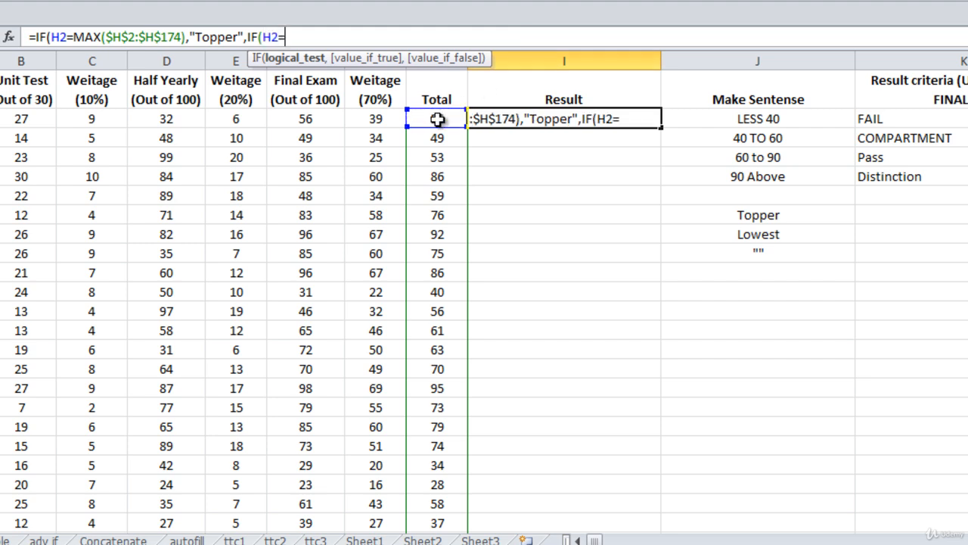
pyautogui.write('min')
pyautogui.press('Tab')
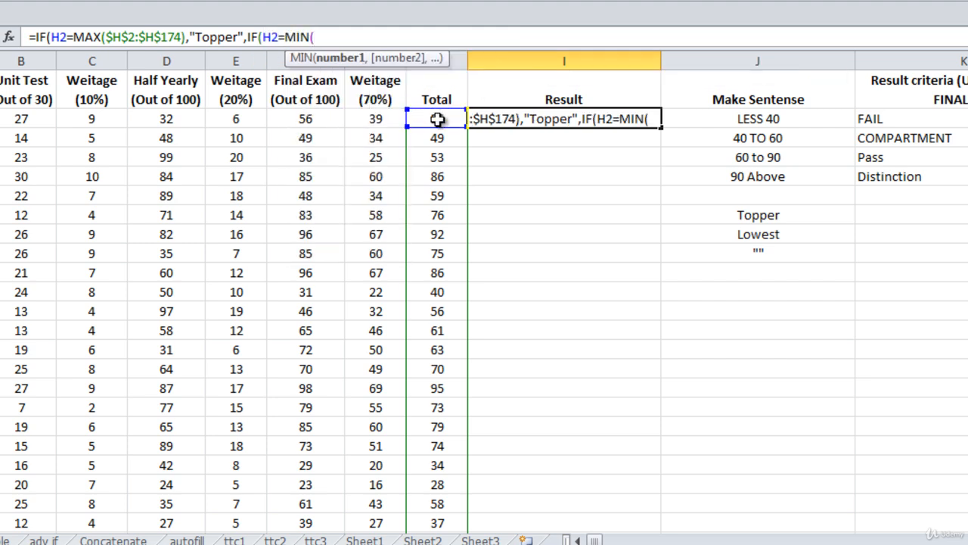
pyautogui.click(438, 119)
pyautogui.hotkey('ctrl', 'shift', 'Down')
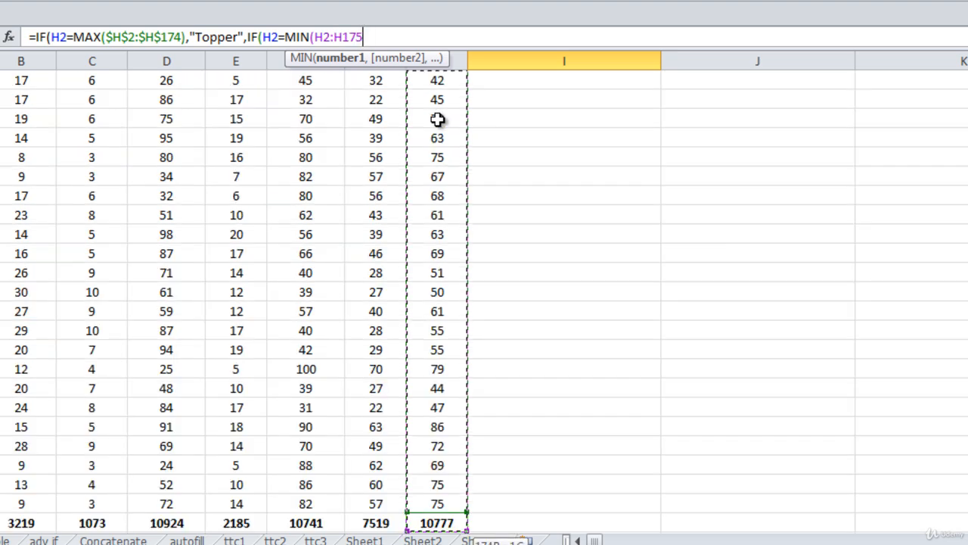
pyautogui.hotkey('shift', 'Up')
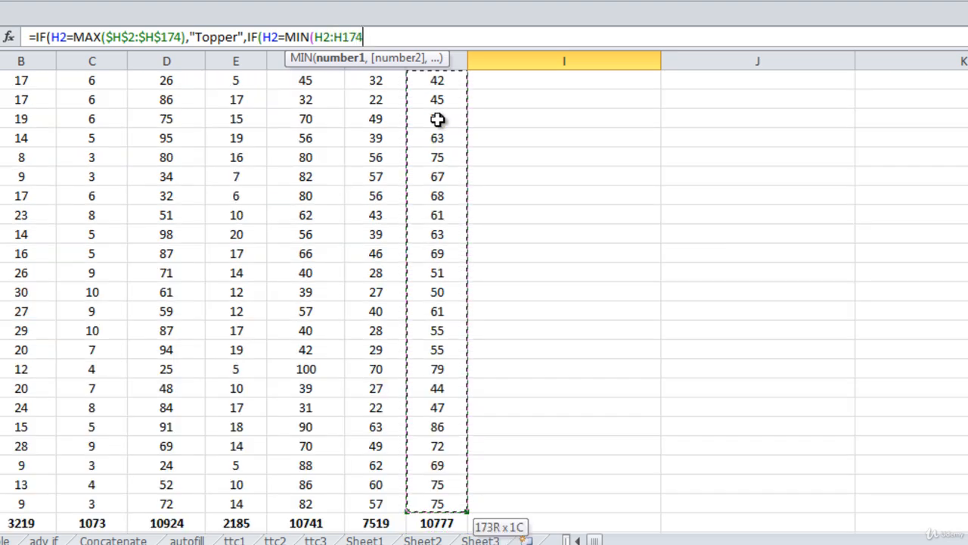
pyautogui.press('F4')
pyautogui.write('),')
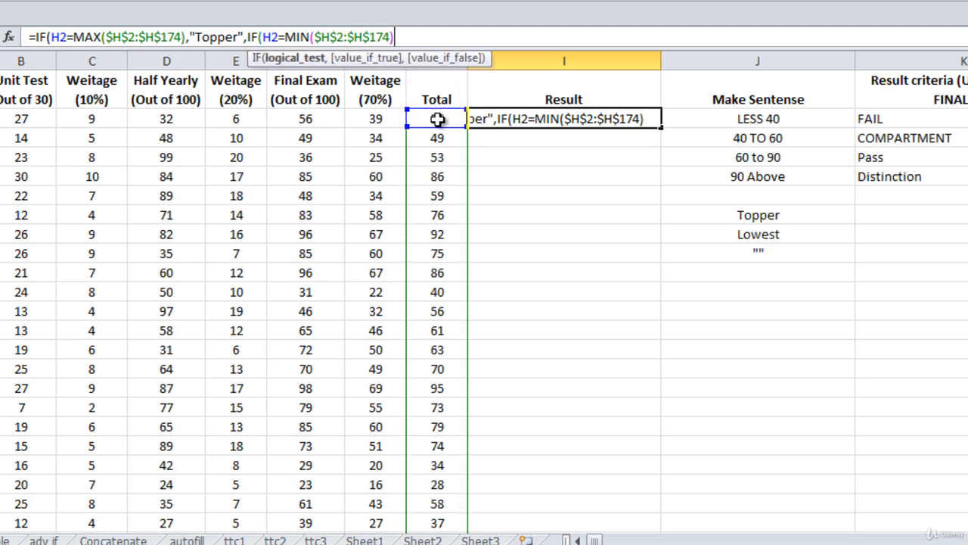
# Step: Make the nested IF return "Lowest" when true and an empty string "" when false, and enter the completed formula in I2
pyautogui.write('"')
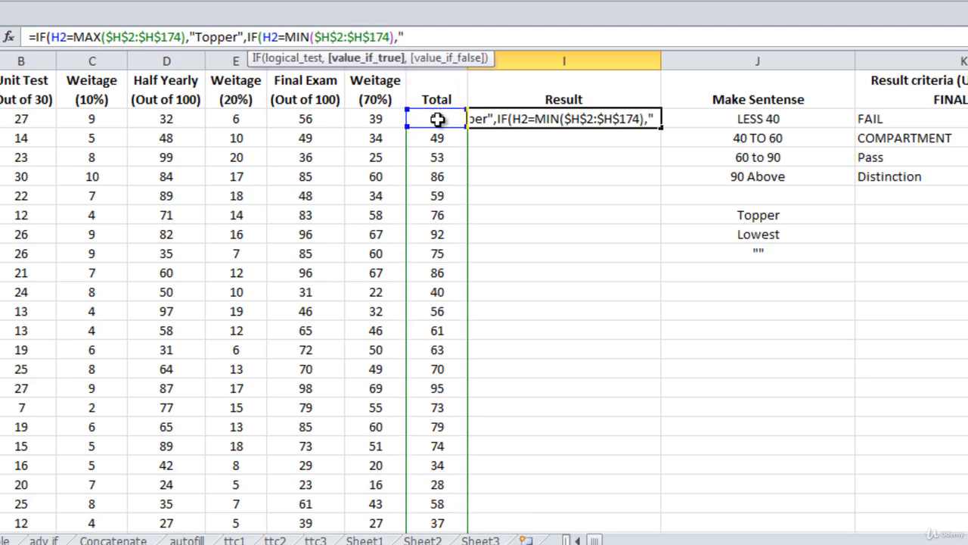
pyautogui.write('Lowest')
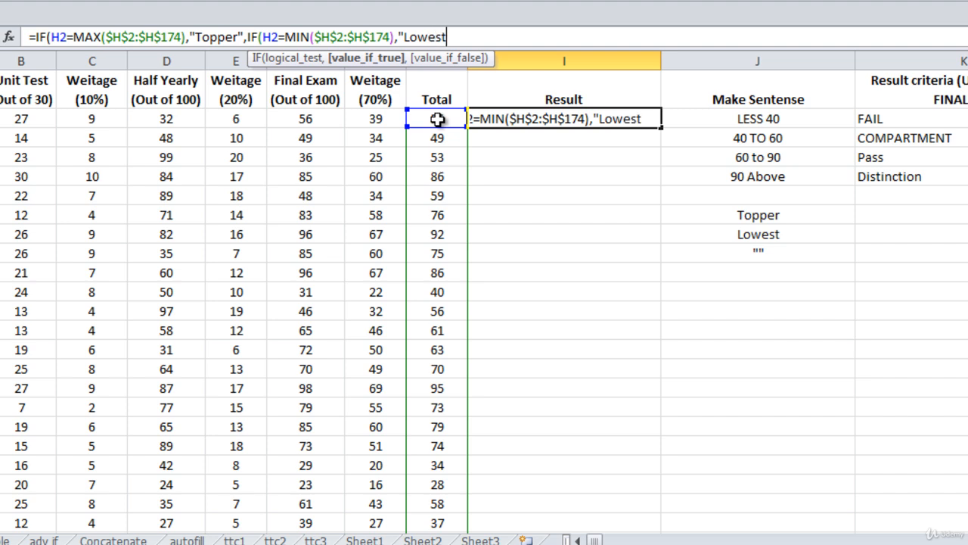
pyautogui.write('",')
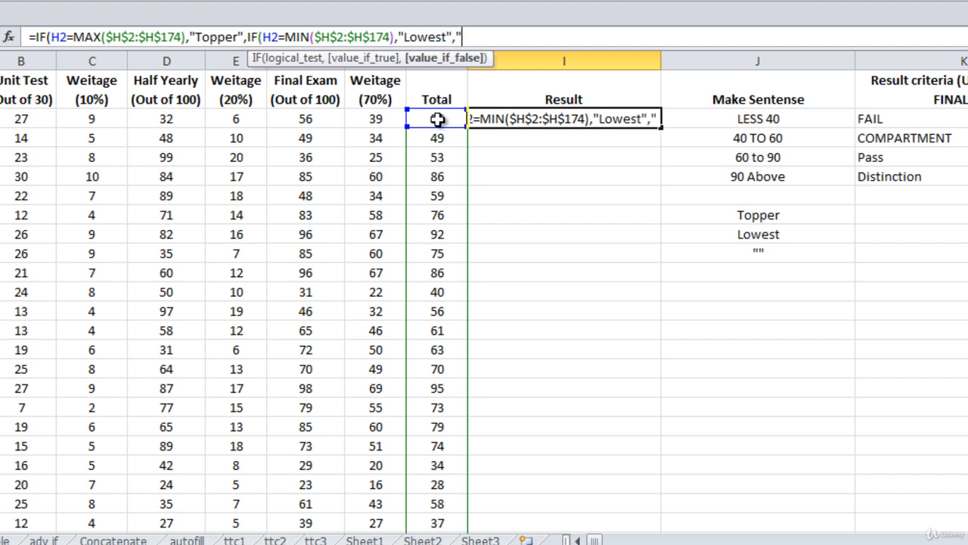
pyautogui.write('""')
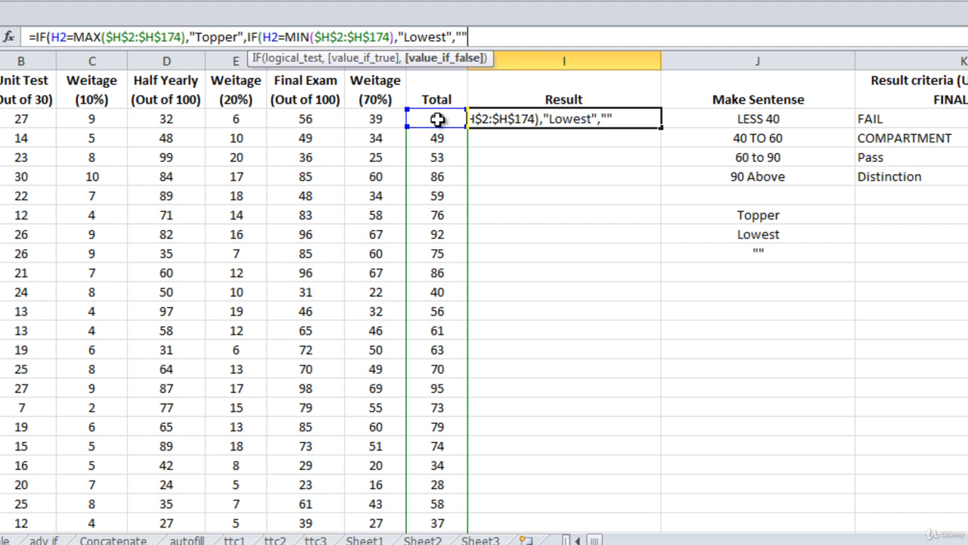
pyautogui.write(')')
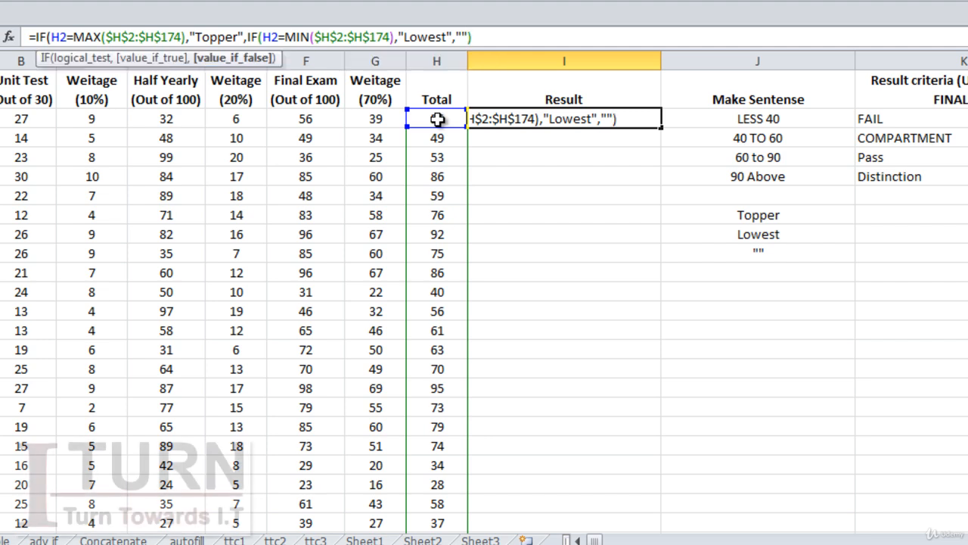
pyautogui.write(')')
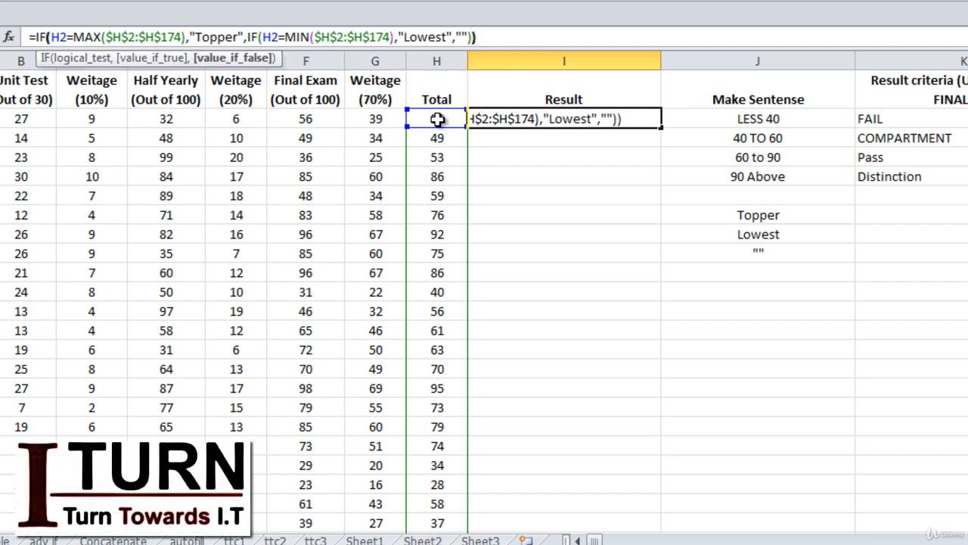
pyautogui.hotkey('ctrl', 'Return')
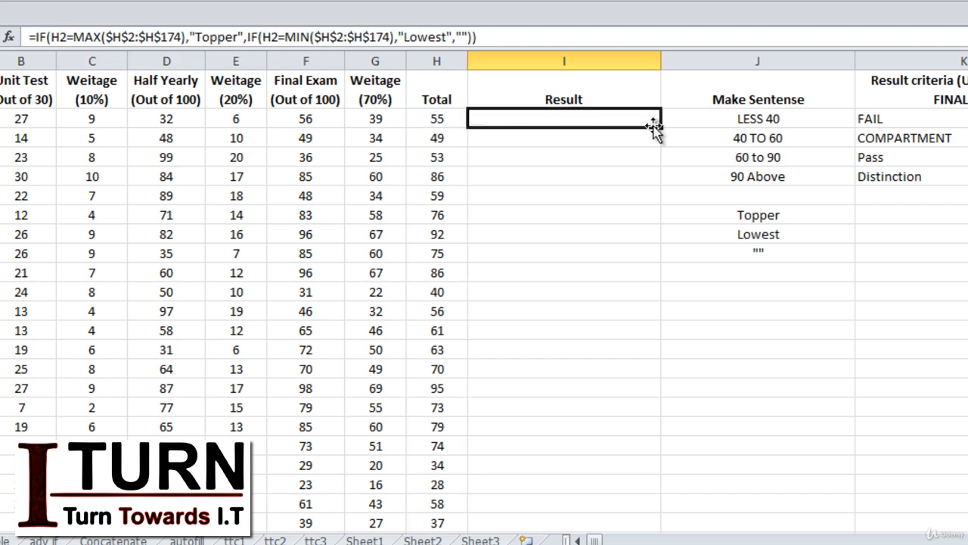
# Step: Copy the nested IF formula from I2 down through all student rows of the Result column
pyautogui.moveTo(659, 129); pyautogui.dragTo(661, 144)
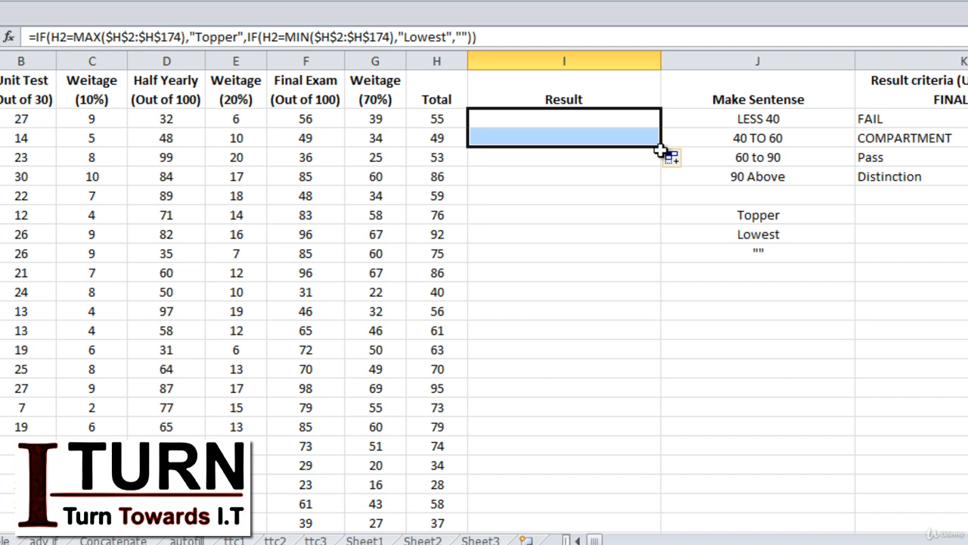
pyautogui.doubleClick(661, 145)
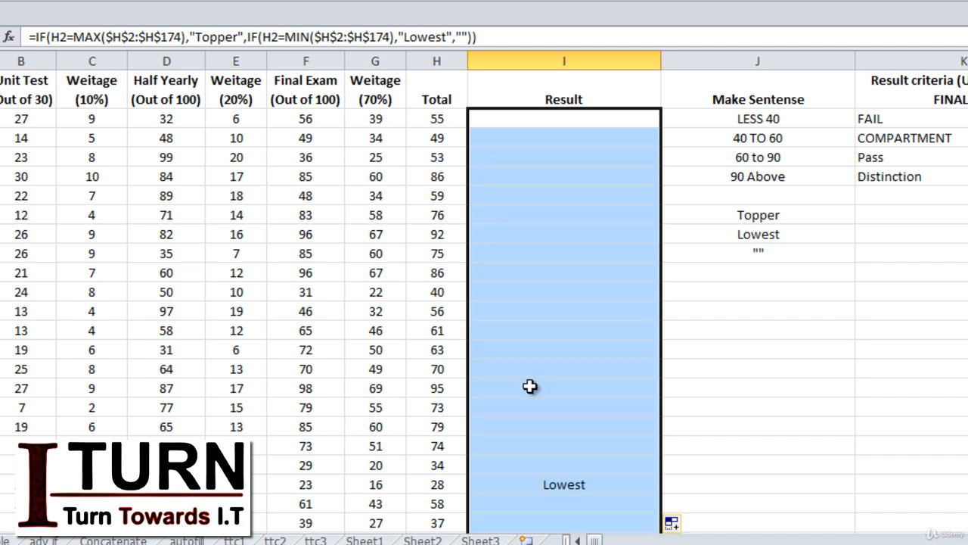
# Step: Examine the Result column for the rows labelled Lowest and Topper, and check the Total column down to its last row
pyautogui.click(541, 478)
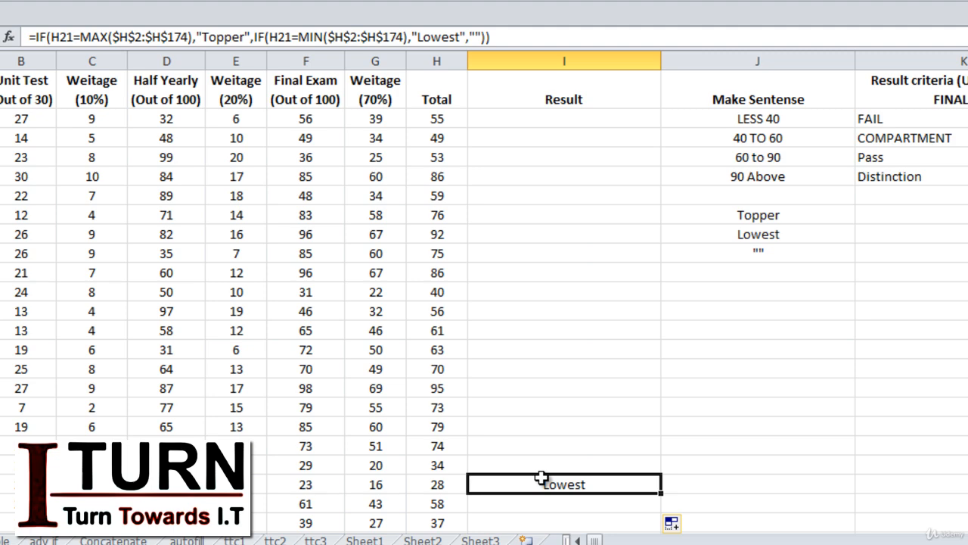
pyautogui.press('Down')
pyautogui.press('Down')
pyautogui.press('Down')
pyautogui.press('Down')
pyautogui.press('Down')
pyautogui.press('Down')
pyautogui.press('Down')
pyautogui.press('Down')
pyautogui.press('Down')
pyautogui.press('Down')
pyautogui.press('Down')
pyautogui.press('Down')
pyautogui.press('Down')
pyautogui.press('Down')
pyautogui.press('Down')
pyautogui.press('Down')
pyautogui.press('Down')
pyautogui.press('Down')
pyautogui.press('Down')
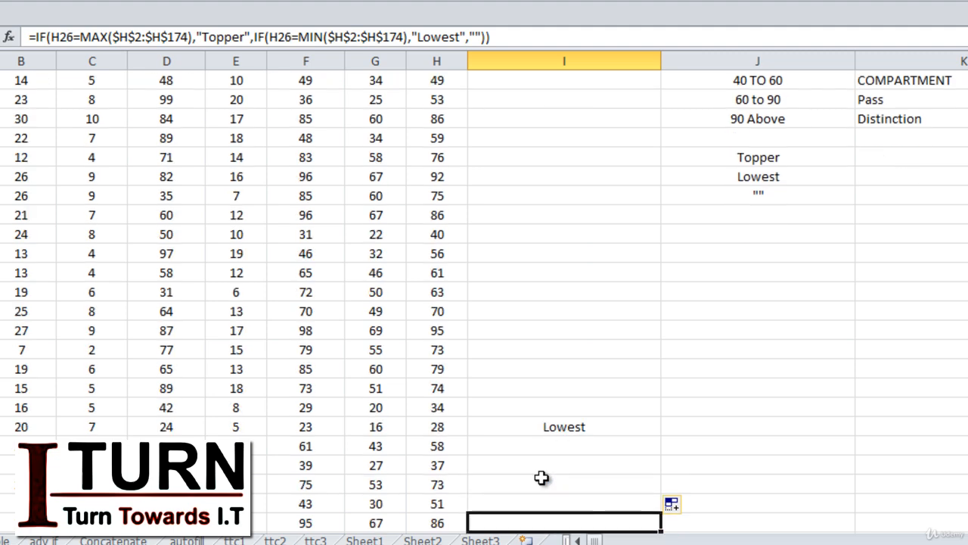
pyautogui.press('Down')
pyautogui.press('Down')
pyautogui.press('Down')
pyautogui.press('Down')
pyautogui.press('Down')
pyautogui.press('Down')
pyautogui.press('Down')
pyautogui.press('Down')
pyautogui.press('Down')
pyautogui.press('Down')
pyautogui.press('Down')
pyautogui.press('Down')
pyautogui.press('Down')
pyautogui.press('Down')
pyautogui.press('Down')
pyautogui.press('Down')
pyautogui.press('Down')
pyautogui.press('Down')
pyautogui.press('Up')
pyautogui.press('Up')
pyautogui.press('Up')
pyautogui.press('Up')
pyautogui.press('Up')
pyautogui.press('Up')
pyautogui.press('Up')
pyautogui.press('Up')
pyautogui.press('Up')
pyautogui.press('Up')
pyautogui.press('Up')
pyautogui.press('Up')
pyautogui.press('Up')
pyautogui.press('Up')
pyautogui.press('Up')
pyautogui.press('Up')
pyautogui.press('Up')
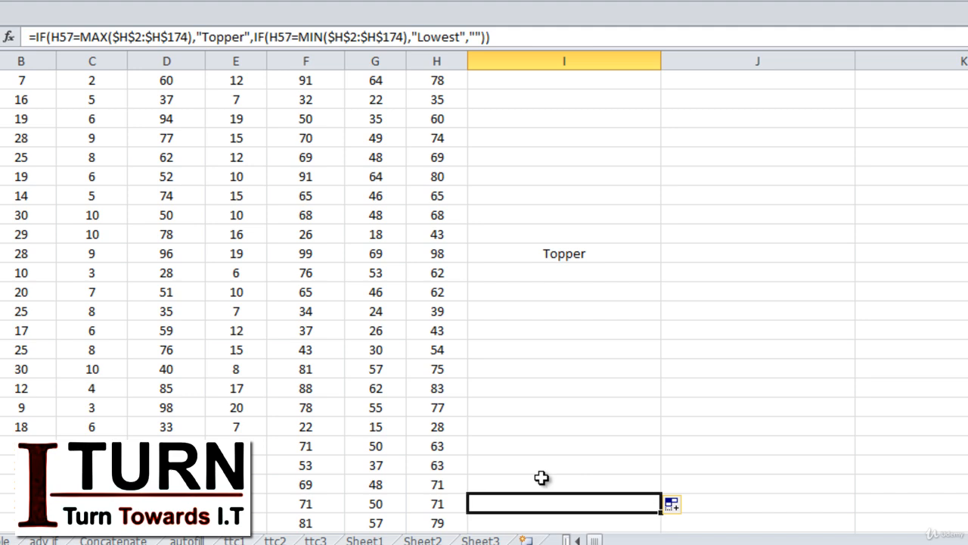
pyautogui.press('Down')
pyautogui.press('Down')
pyautogui.press('Down')
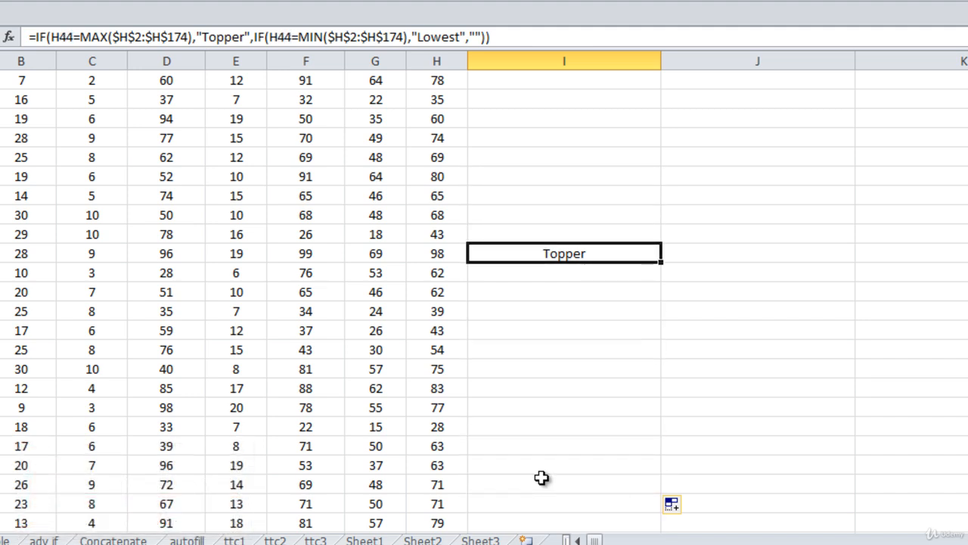
pyautogui.press('Down')
pyautogui.press('Down')
pyautogui.press('Down')
pyautogui.press('Down')
pyautogui.press('Down')
pyautogui.press('Down')
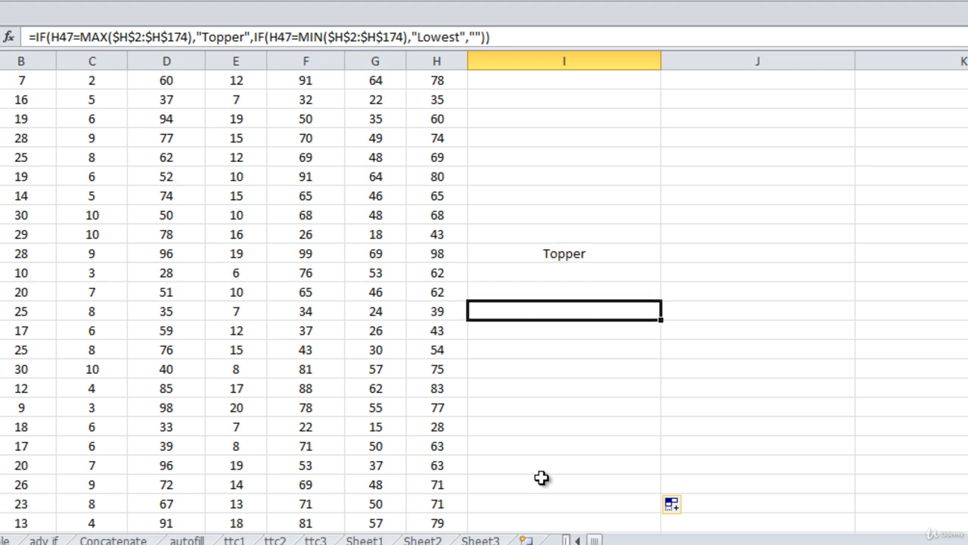
pyautogui.press('Left')
pyautogui.hotkey('ctrl', 'Down')
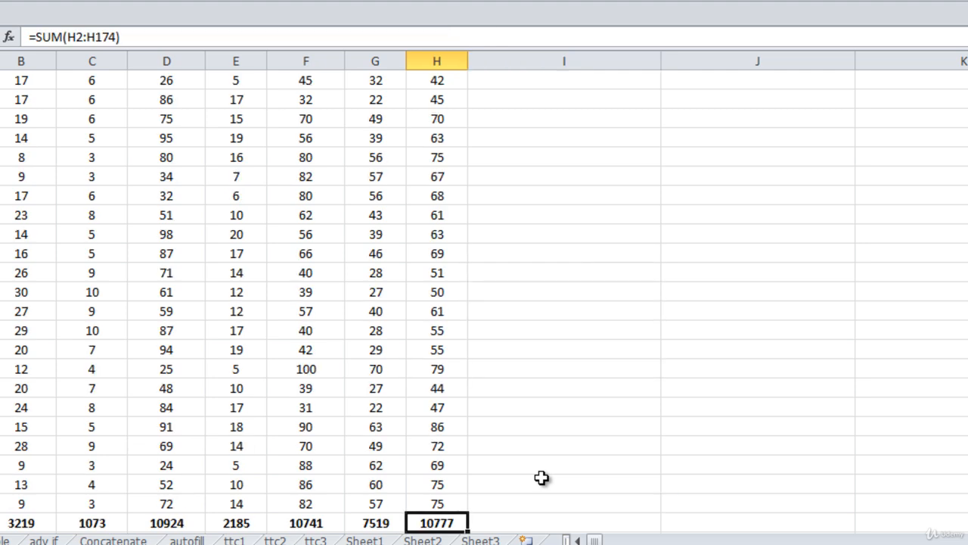
pyautogui.hotkey('ctrl', 'Up')
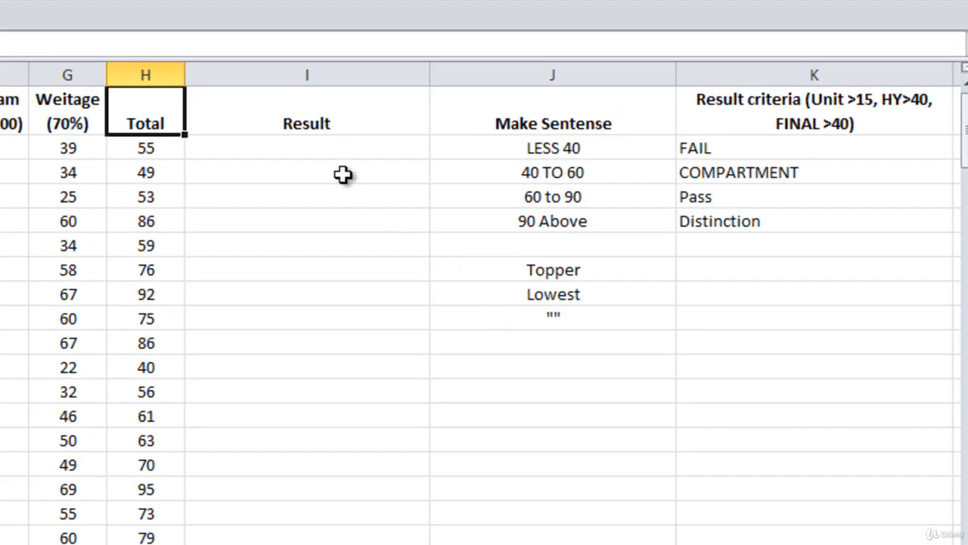
# Step: Clear the "" entry below Lowest in the Make Sentense column
pyautogui.click(310, 150)
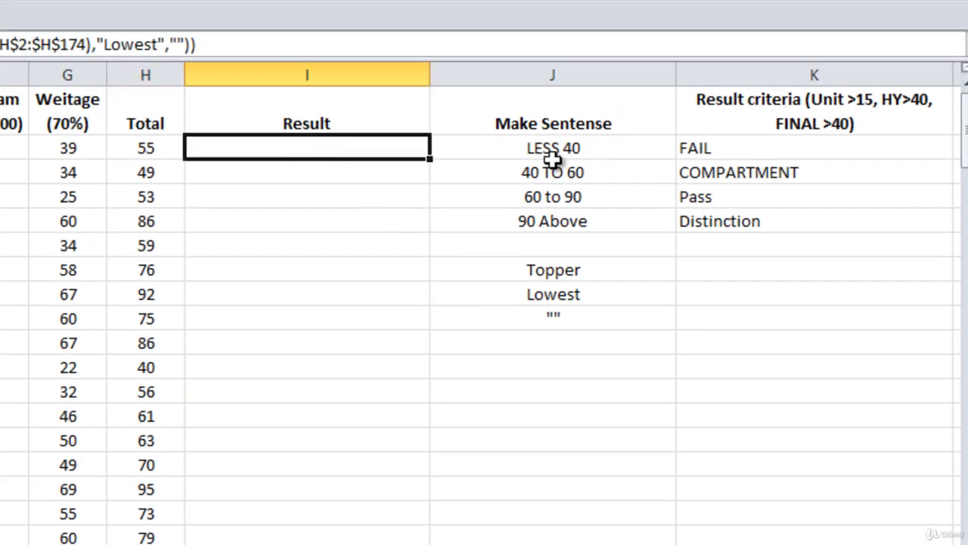
pyautogui.click(557, 312)
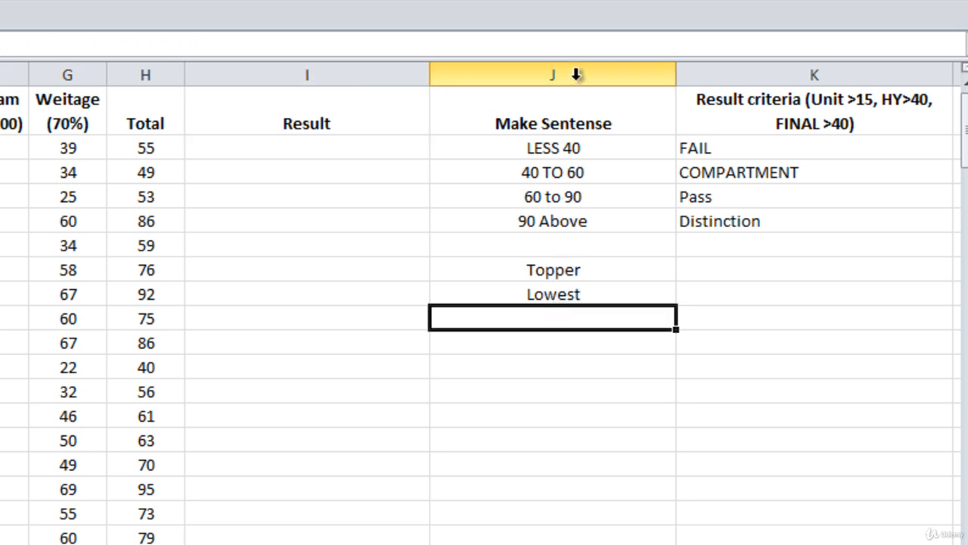